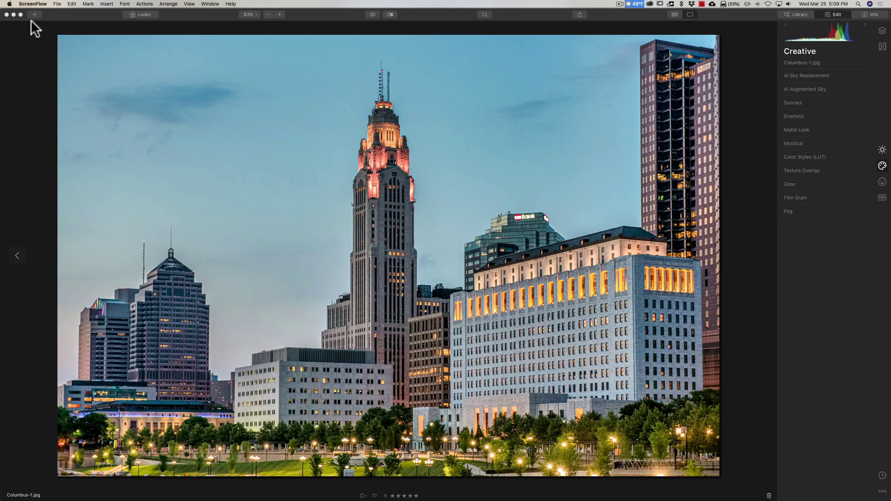
Dismiss the screen recorder's menus and bring the Luminar 4 window with Columbus-1.jpg to the front
click(32, 4)
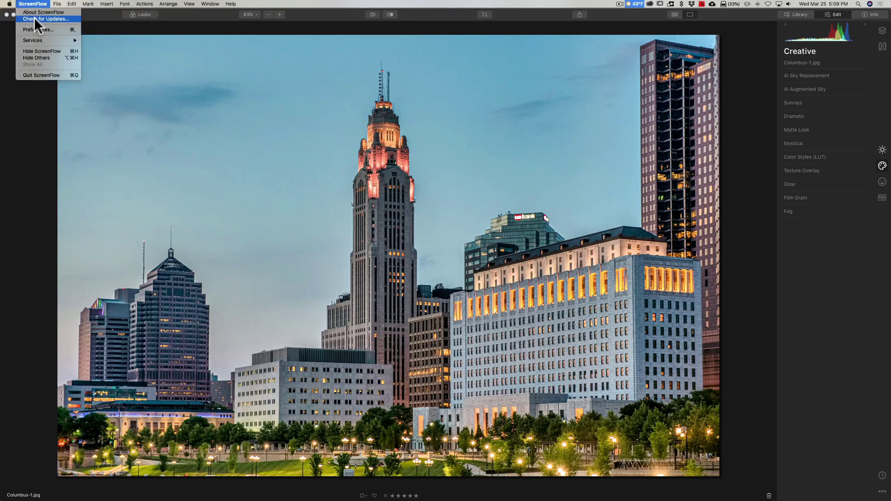
mouse_move(234, 4)
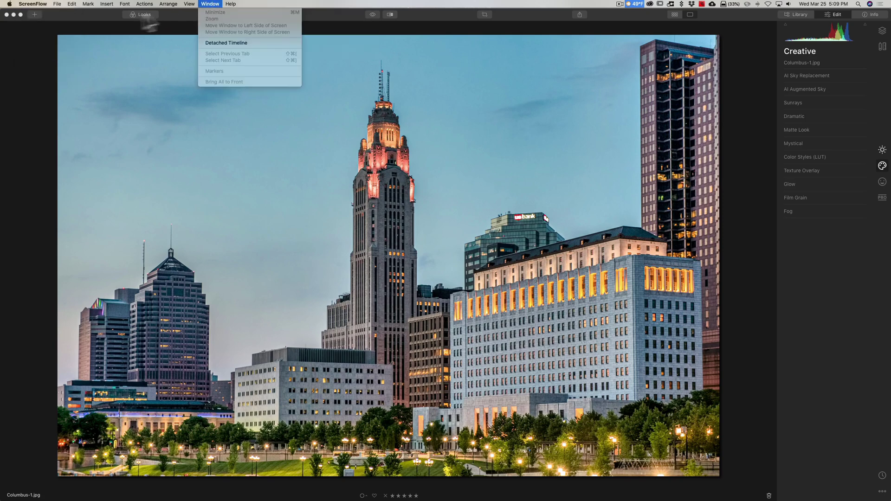
click(84, 12)
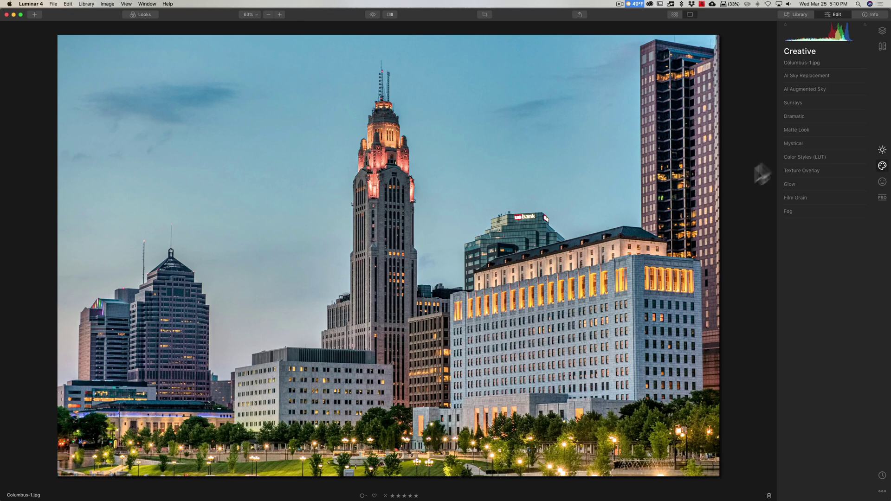
Choose Moon 2 as the AI Augmented Sky object and turn on Place Object
click(821, 89)
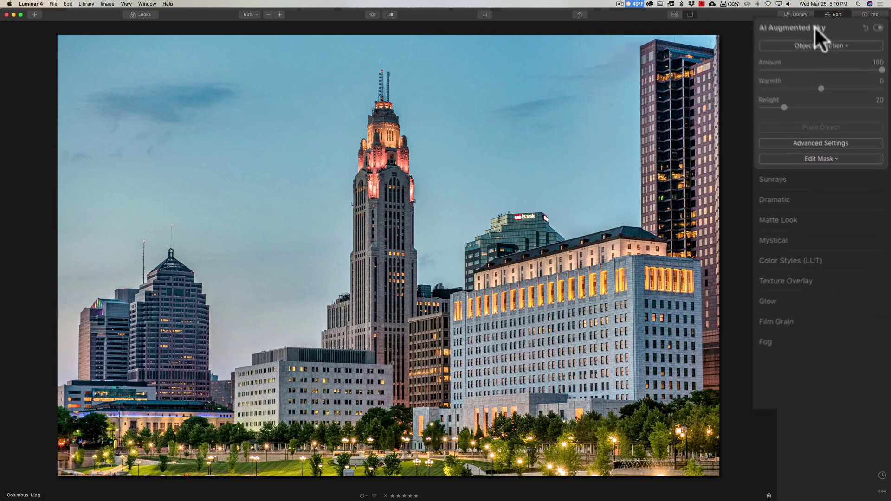
click(818, 37)
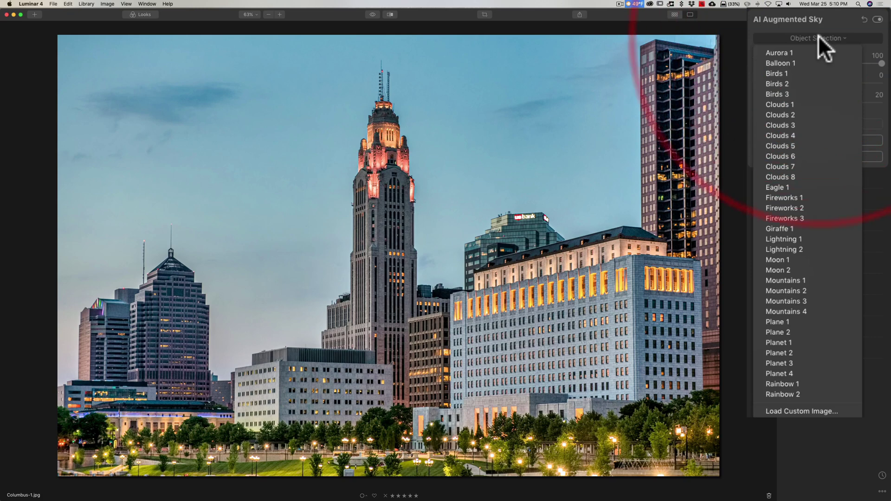
click(781, 268)
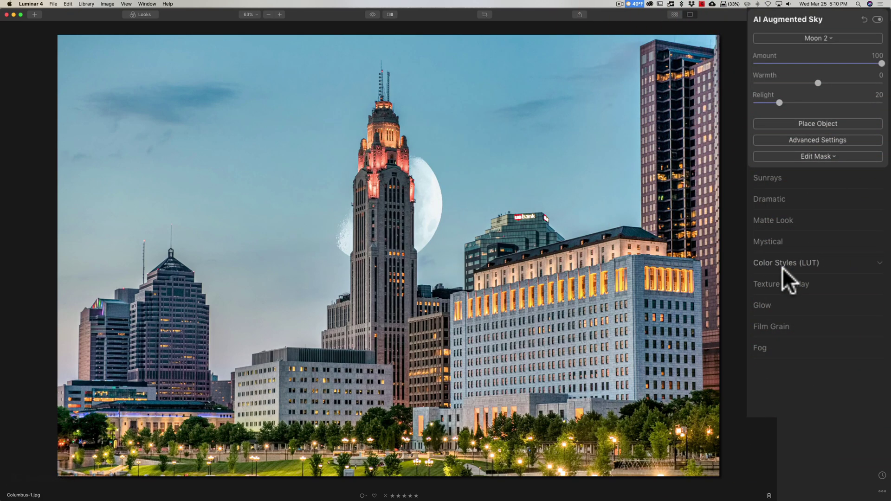
click(818, 124)
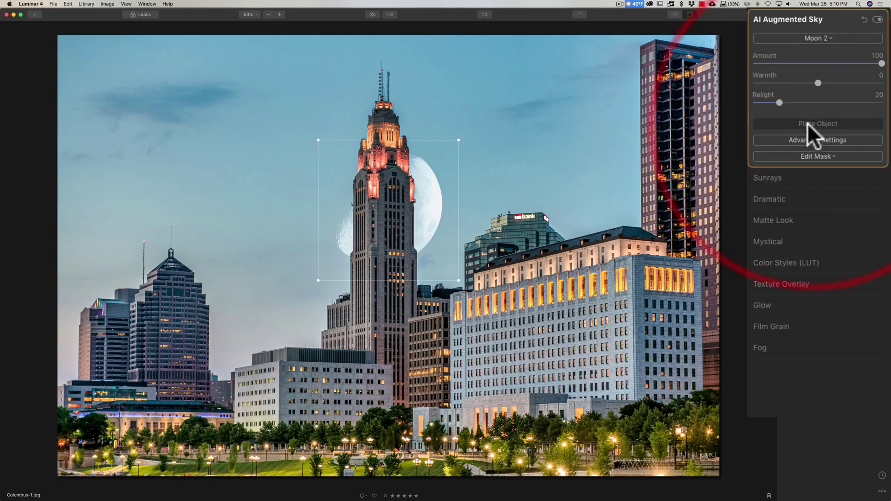
Drag the moon into the upper-left sky and narrow it with the side handles
drag(419, 214, 278, 139)
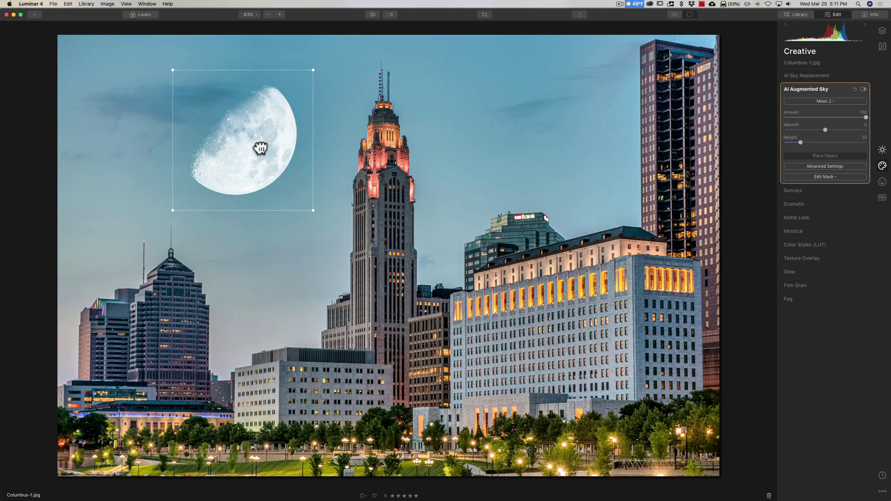
drag(259, 146, 278, 145)
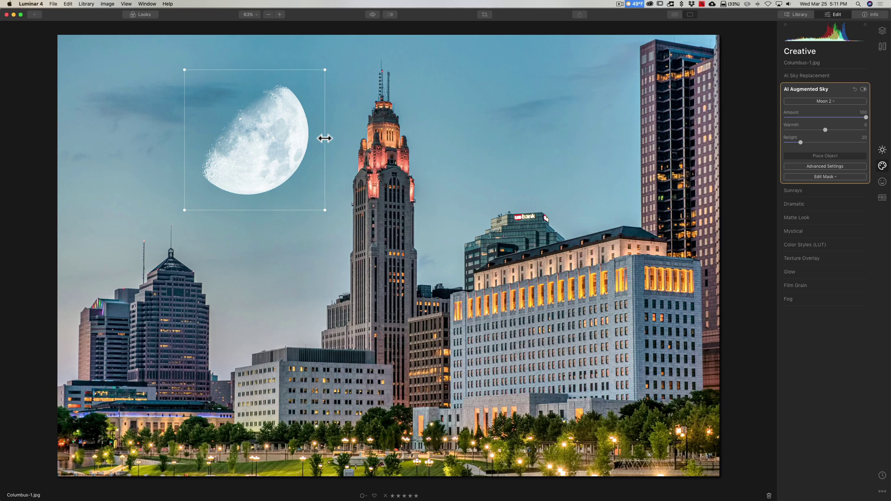
drag(325, 137, 60, 132)
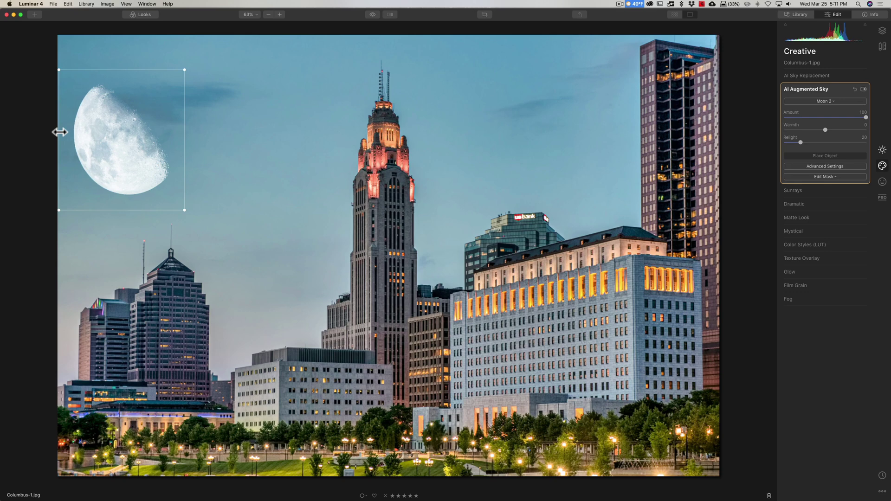
drag(60, 132, 59, 132)
drag(121, 145, 248, 127)
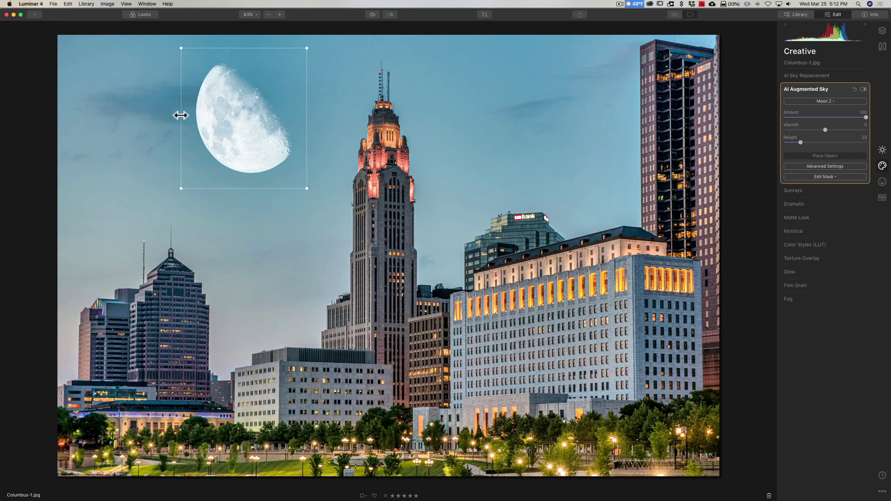
mouse_move(180, 115)
mouse_down()
mouse_move(169, 115)
mouse_move(186, 116)
mouse_up()
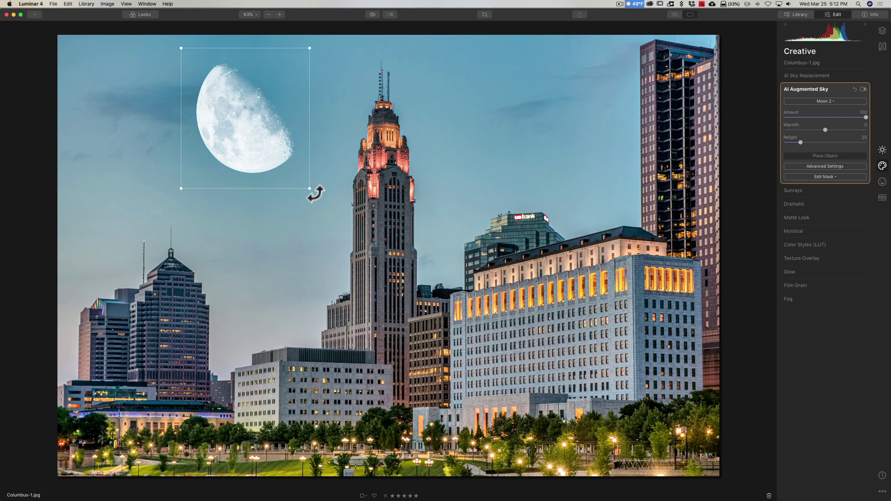
Tilt the moon slightly and enlarge it from the lower-left handle
drag(316, 194, 316, 195)
click(313, 194)
drag(312, 193, 314, 193)
click(314, 192)
mouse_move(179, 189)
mouse_down()
mouse_move(154, 200)
mouse_move(173, 176)
mouse_up()
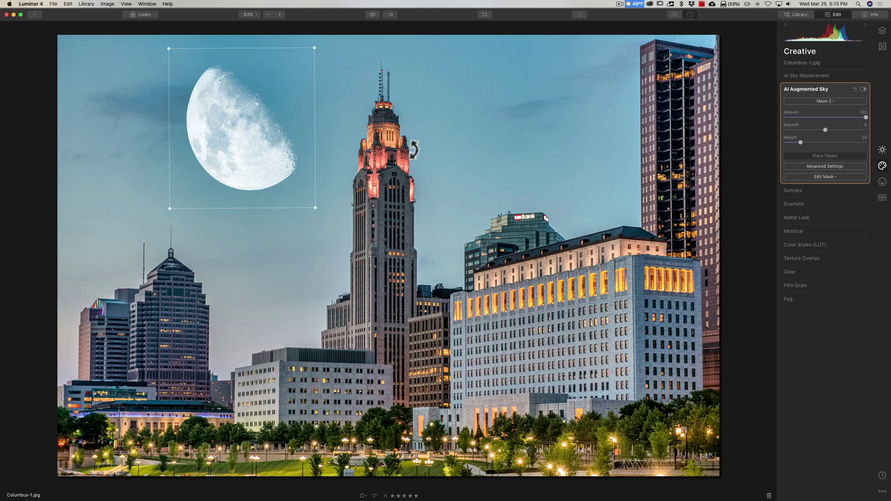
Finish placing the moon and collapse the AI Augmented Sky settings
click(826, 155)
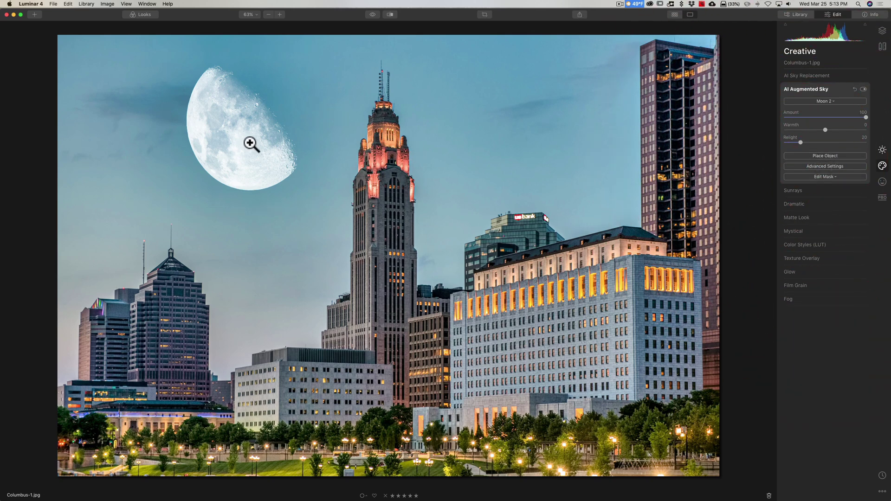
click(834, 88)
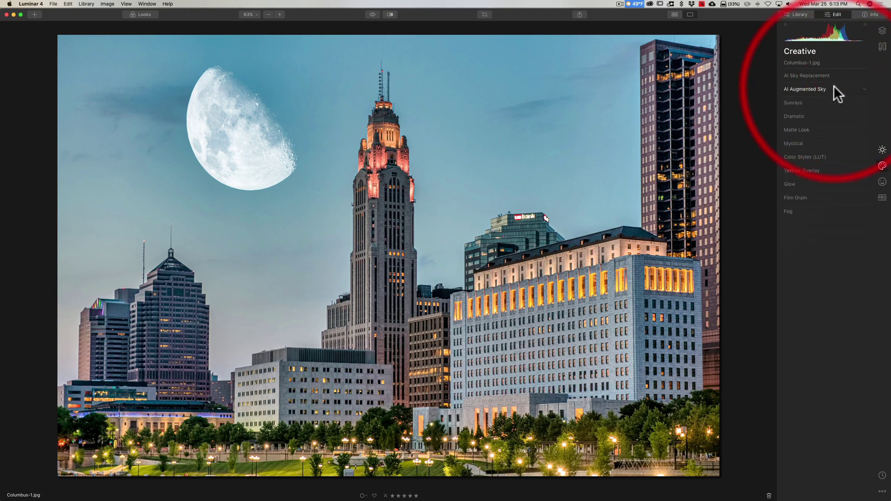
click(833, 88)
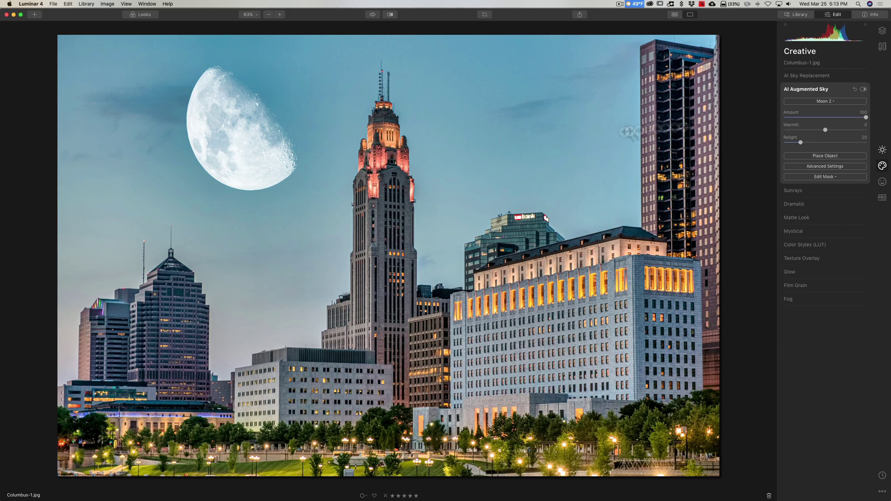
click(840, 90)
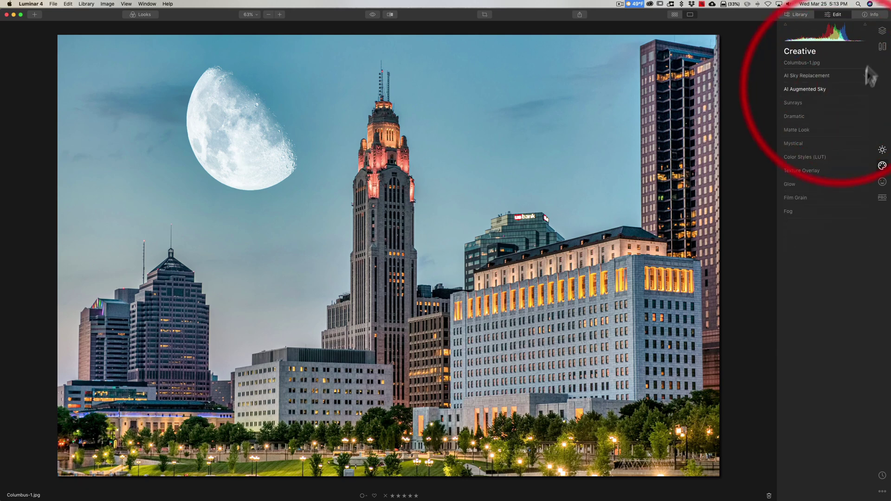
Create a new stamped layer above Columbus-1.jpg from the Layers panel
click(870, 29)
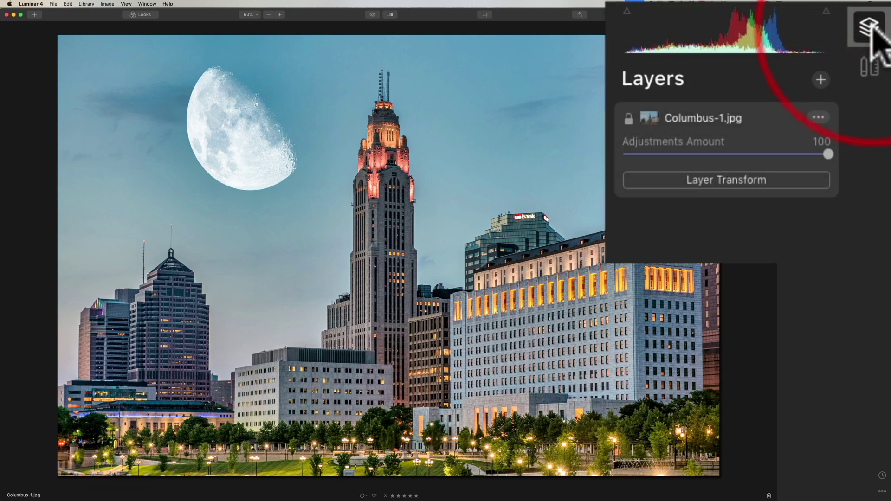
click(821, 79)
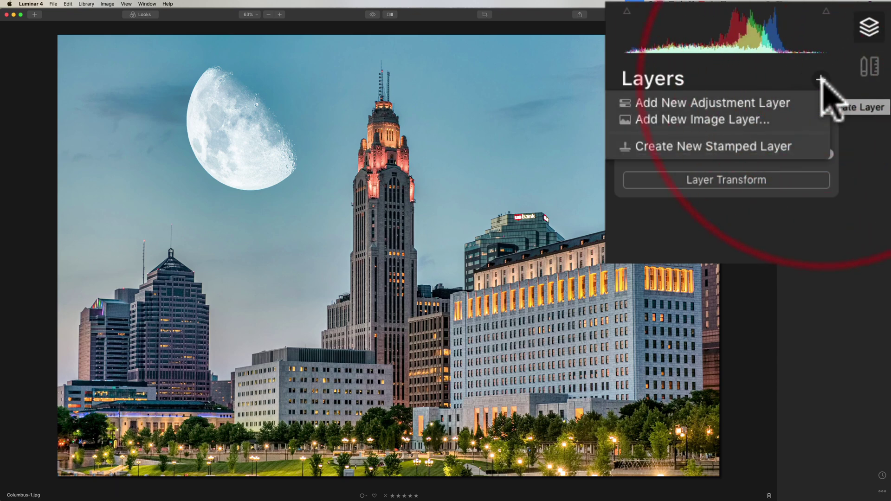
click(724, 145)
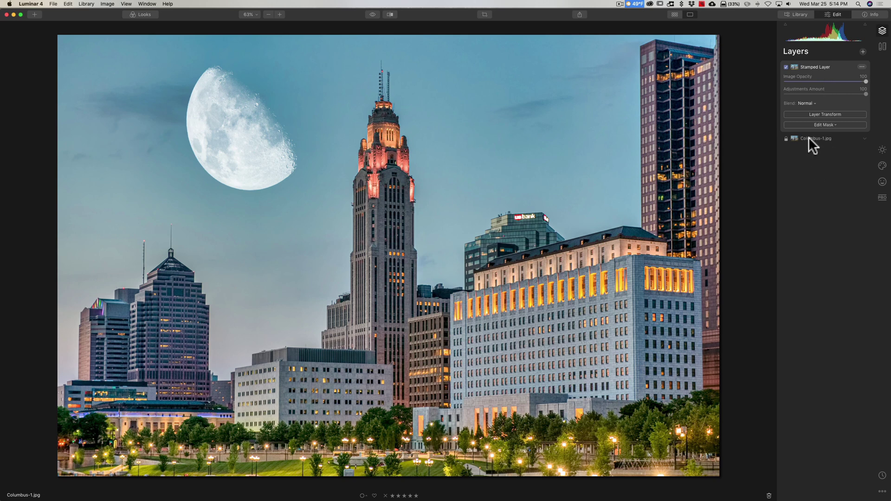
Add Fireworks 1 as the sky object and drag the bursts into the upper-right sky
click(881, 165)
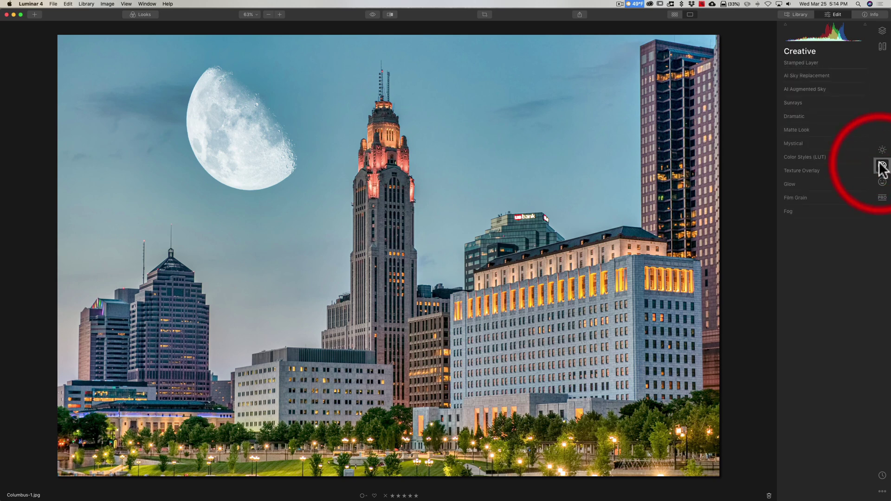
click(808, 17)
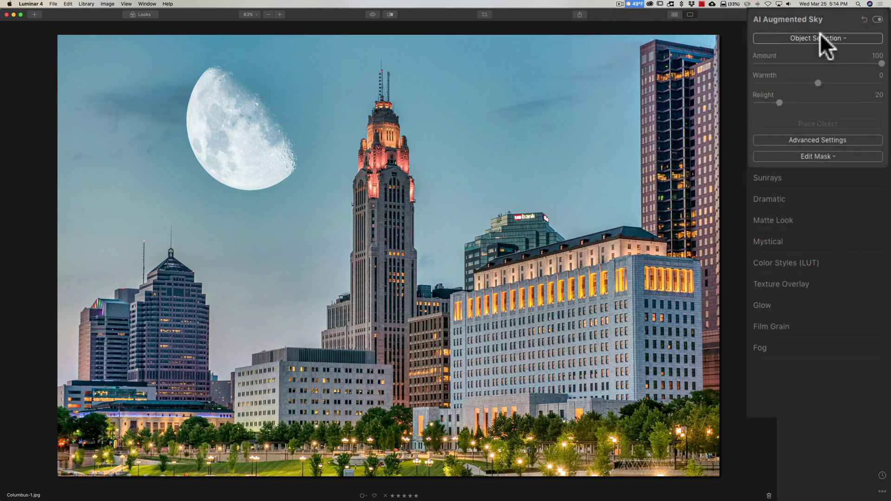
click(819, 33)
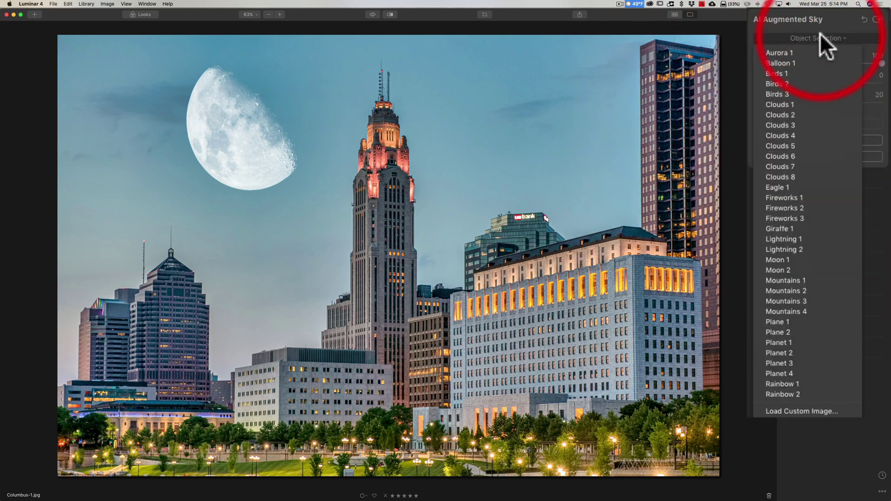
click(799, 194)
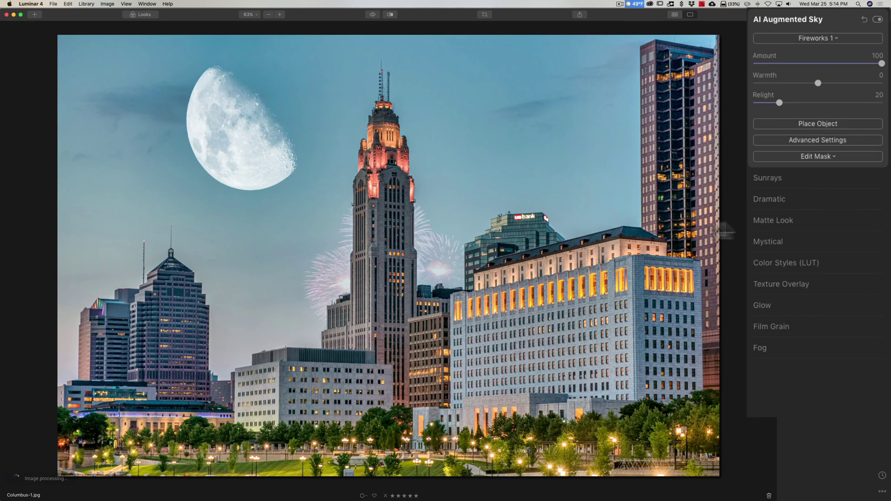
click(813, 124)
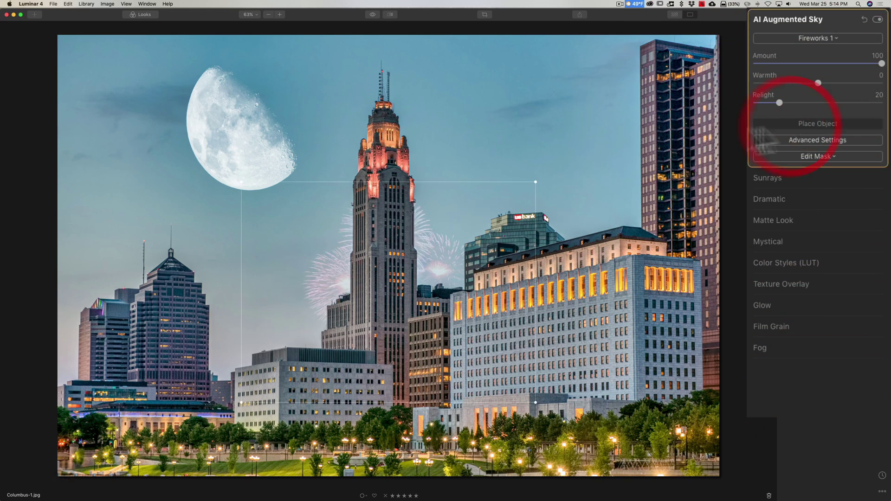
drag(426, 246, 557, 95)
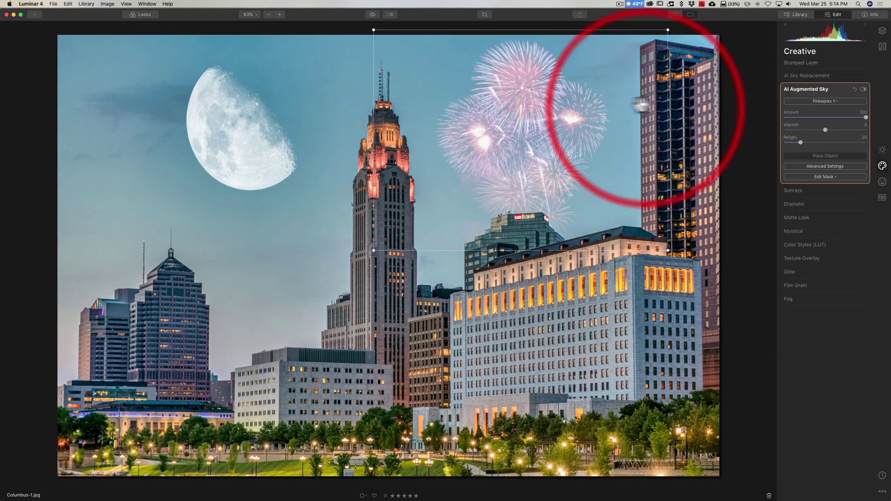
click(825, 155)
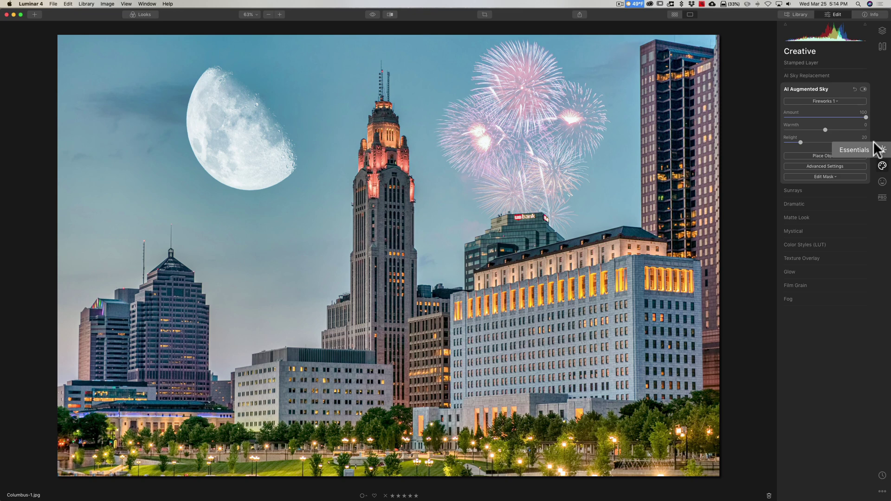
click(837, 88)
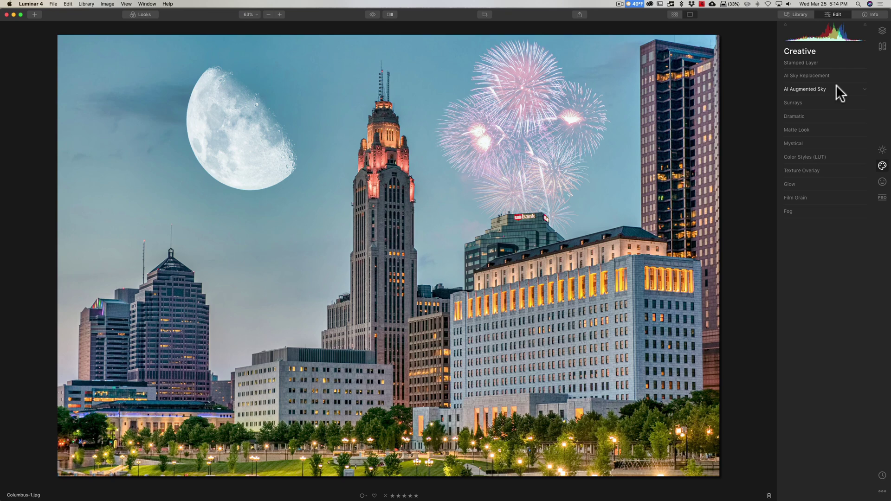
Go to Reflection-1.jpg and open the AI Augmented Sky Object Selection list
key(Right)
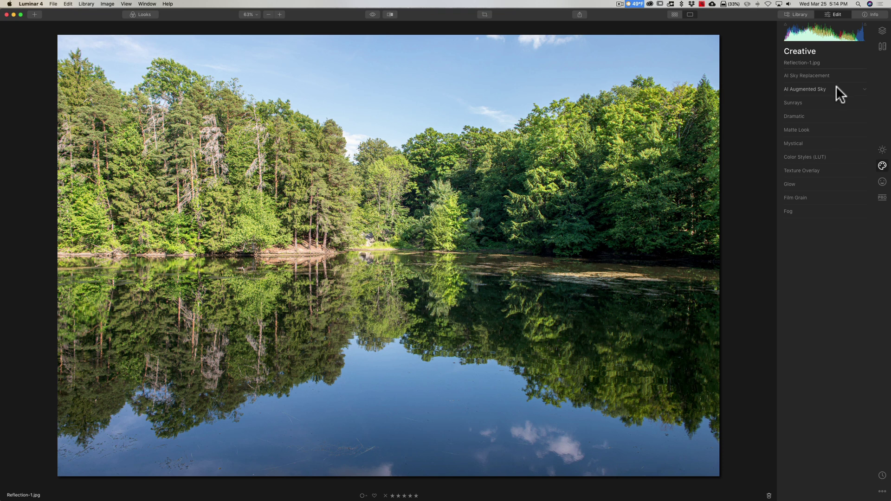
click(837, 85)
click(832, 100)
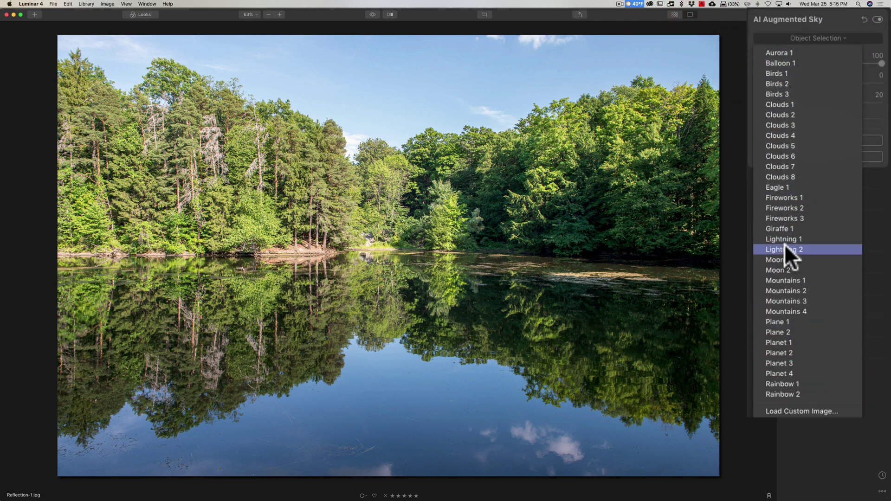
Load Full Moon.jpg as a custom sky object and drag it larger above the treeline
click(787, 410)
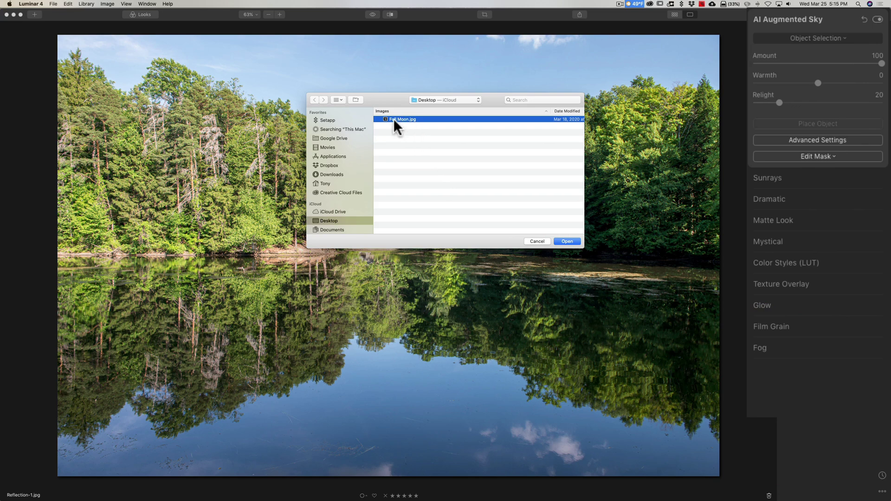
click(564, 240)
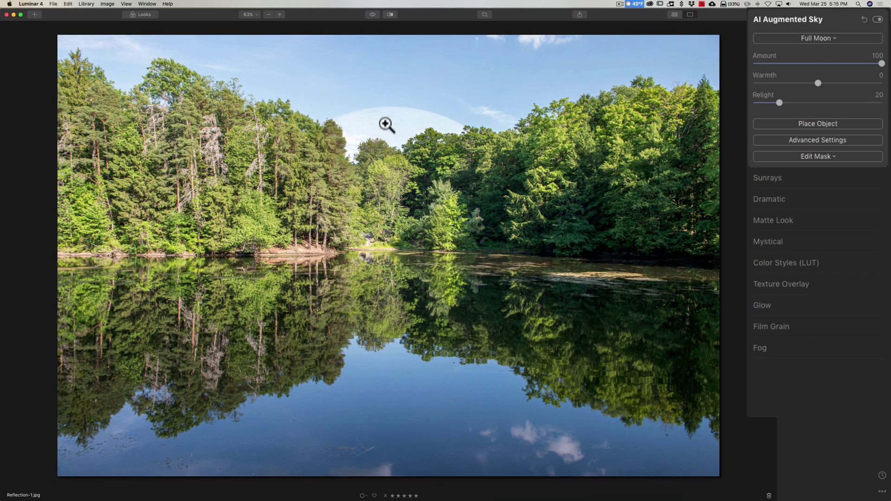
click(807, 123)
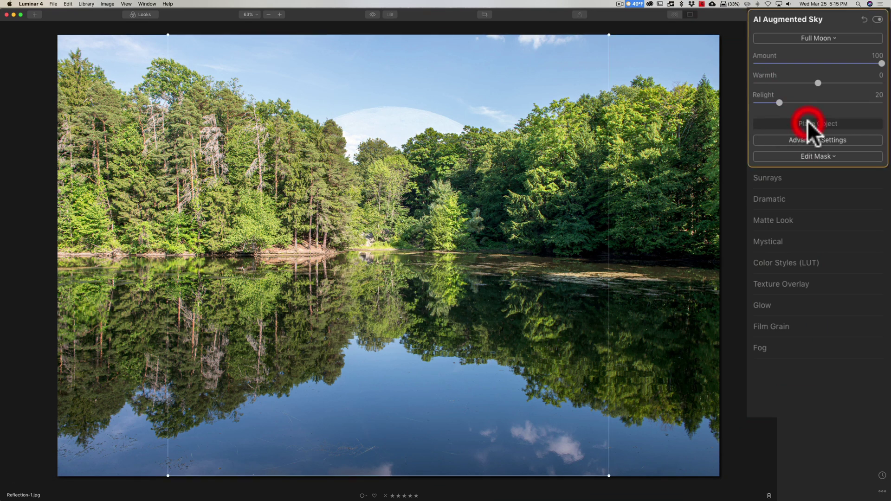
drag(402, 171, 400, 110)
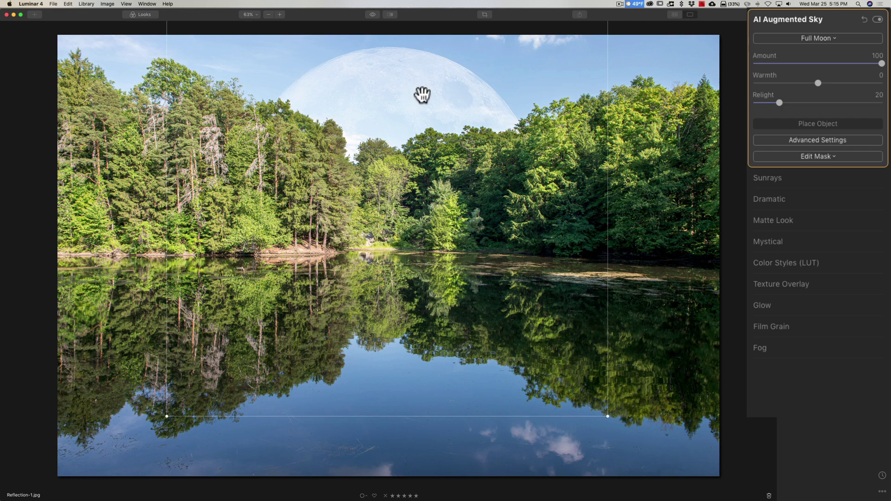
Add Full Moon.jpg as a new image layer blended with Screen
click(808, 121)
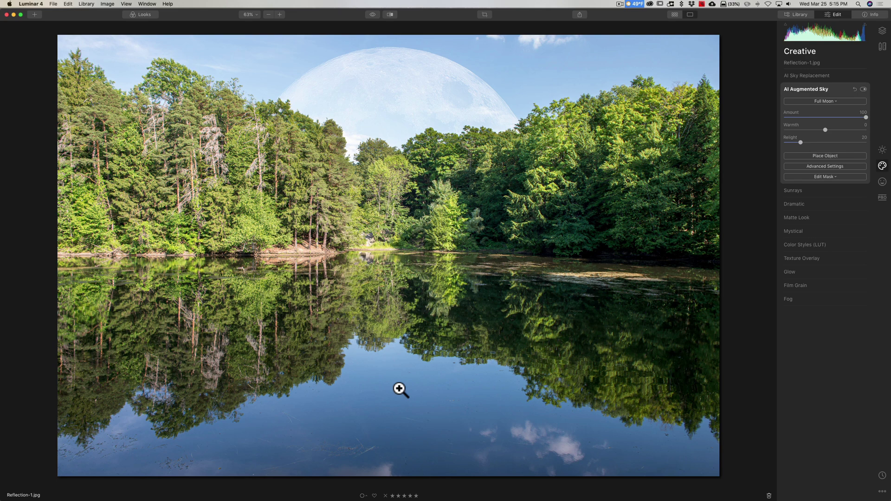
click(879, 28)
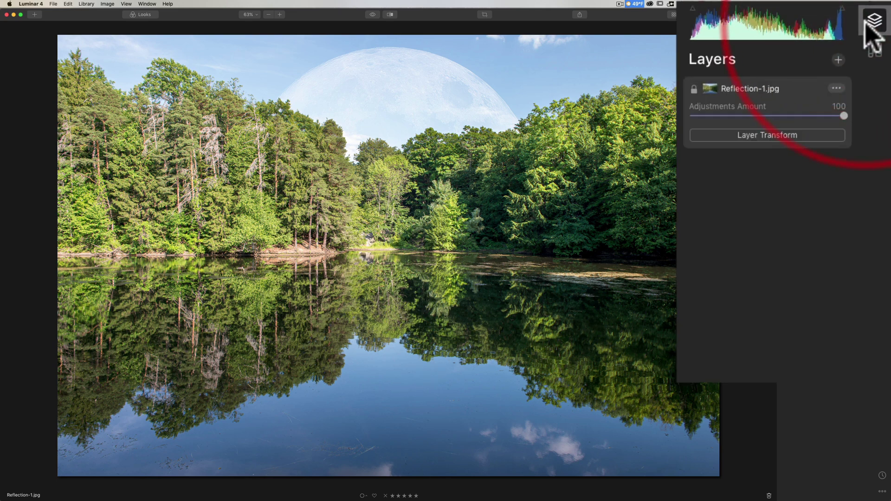
click(838, 58)
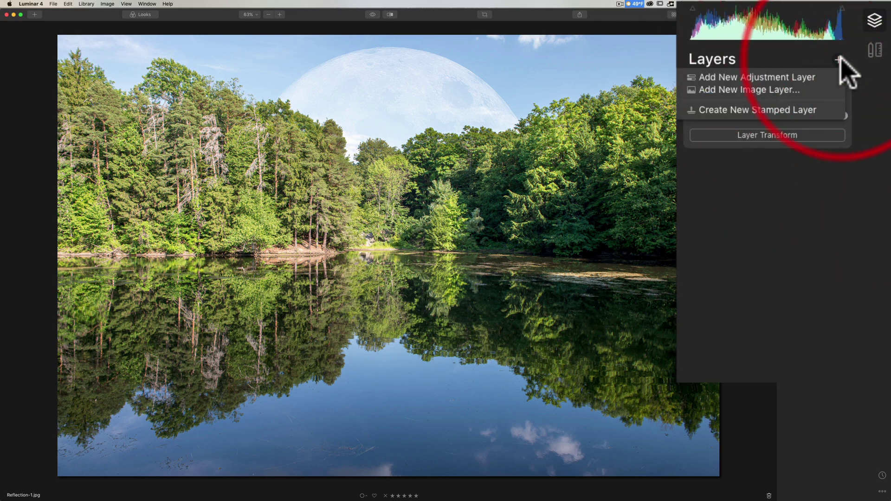
click(754, 90)
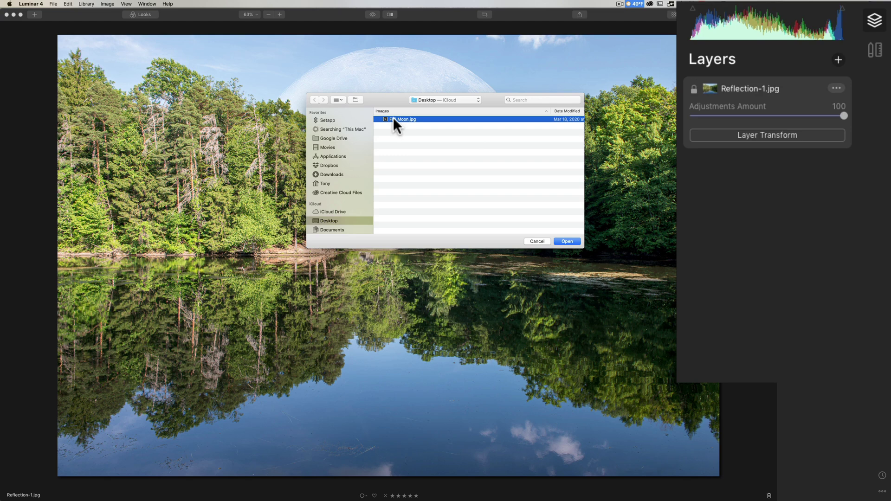
click(567, 241)
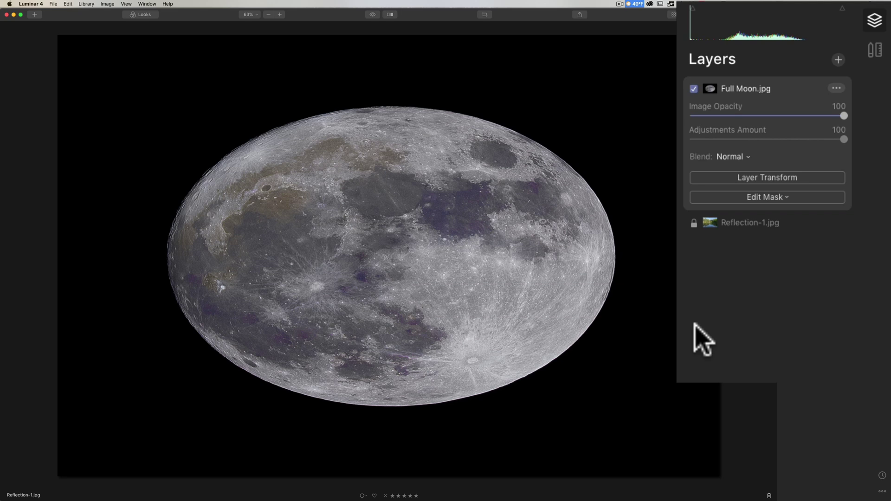
click(725, 156)
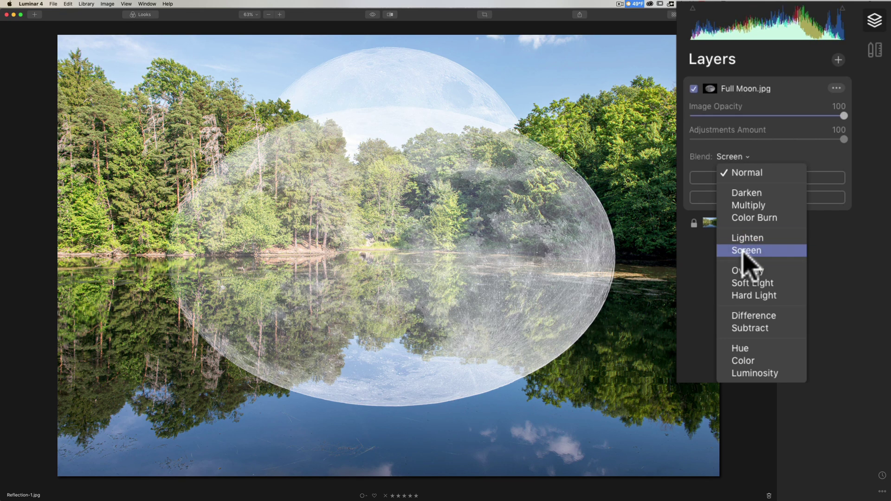
click(743, 252)
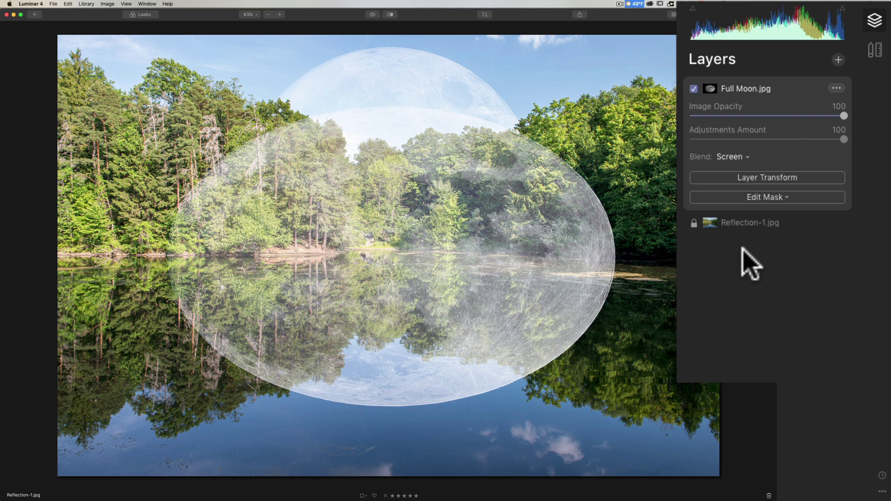
Resize the moon layer to width 2002, flip it vertically and drag it down into the water
click(764, 179)
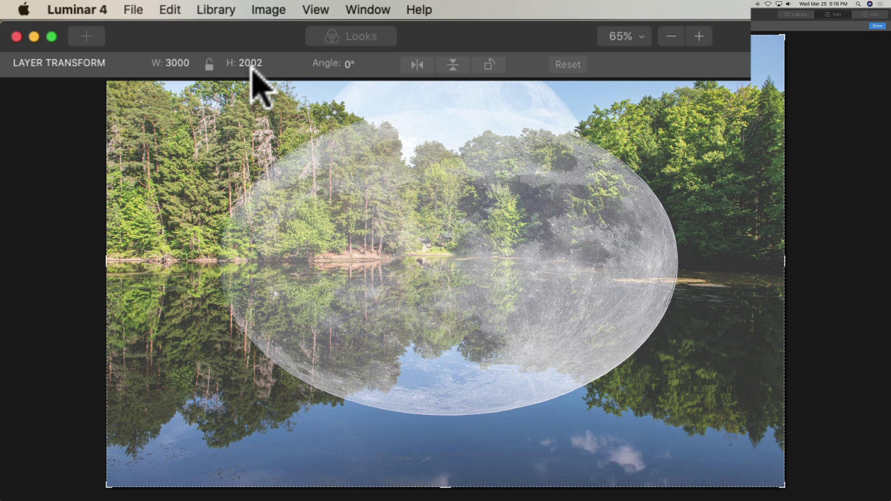
click(177, 62)
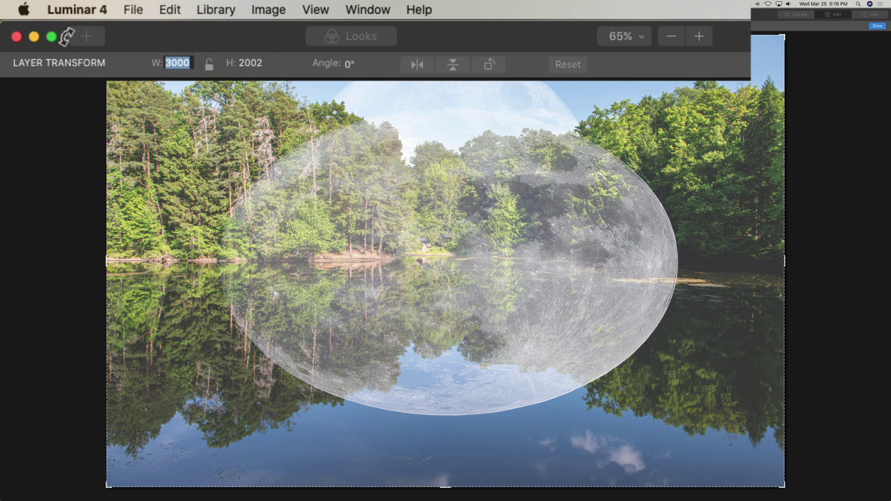
text(2002)
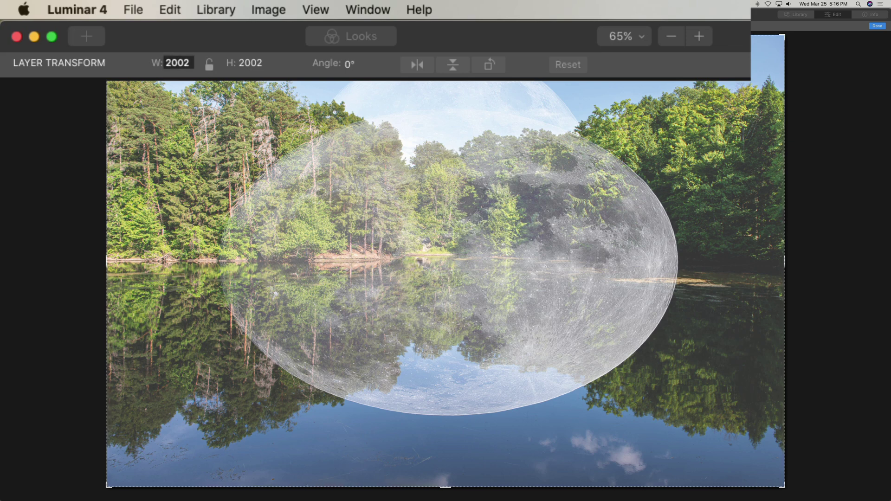
key(Tab)
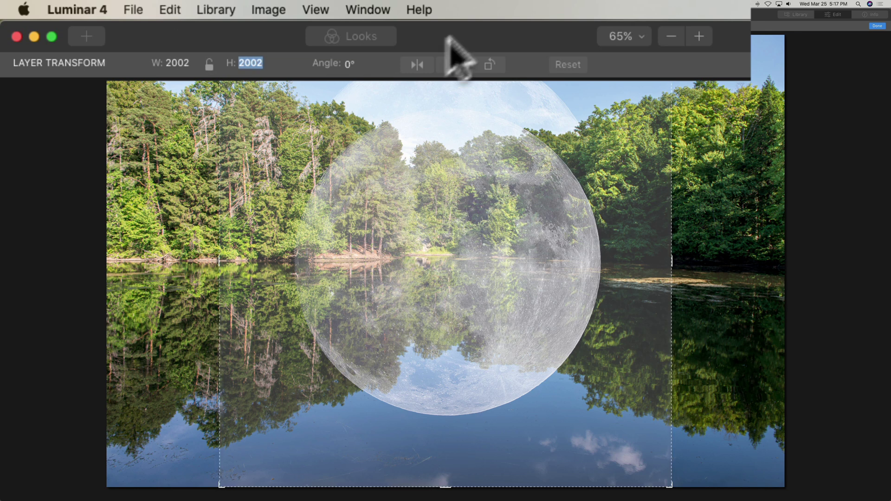
click(453, 67)
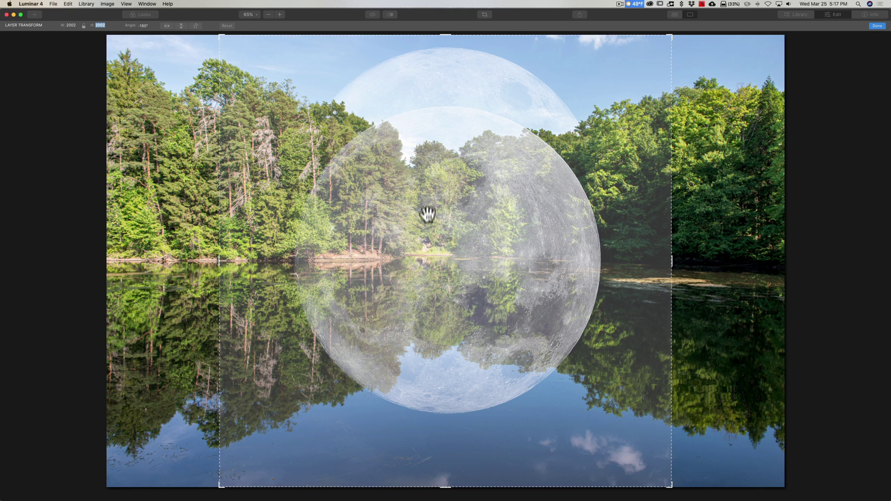
drag(446, 214, 455, 261)
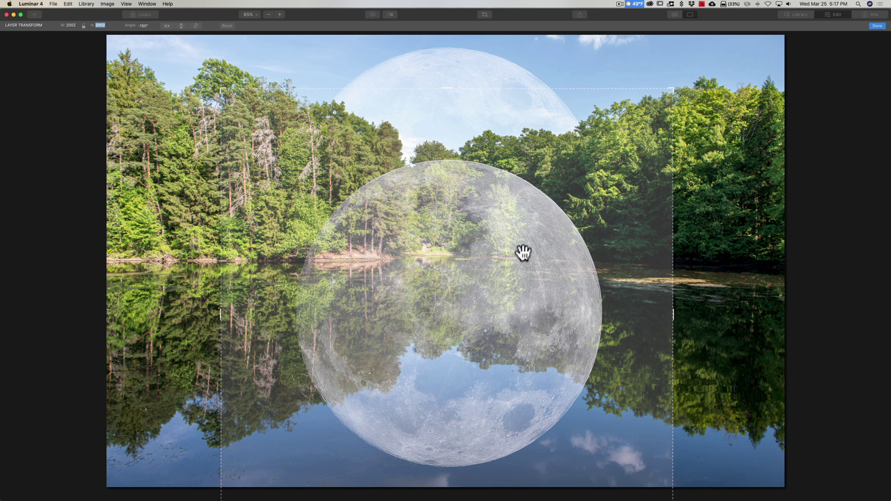
click(876, 26)
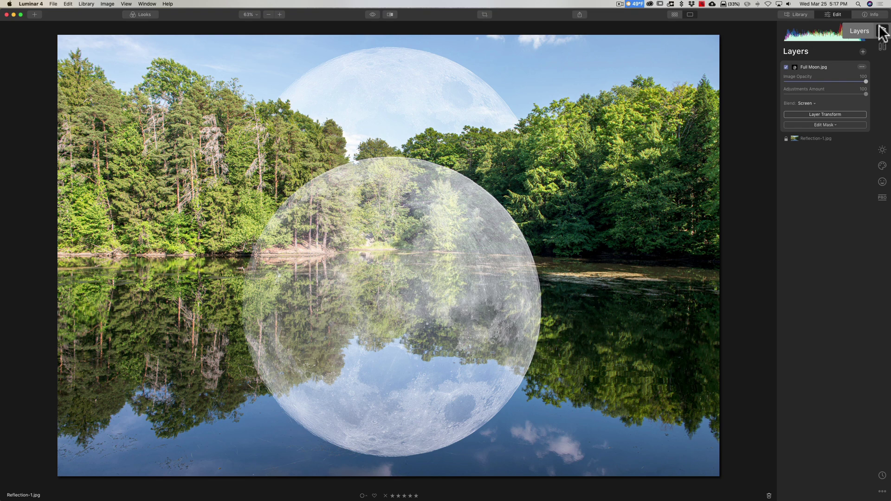
Brush-mask the Full Moon layer, painting in only the reflected moon in the lake
click(825, 125)
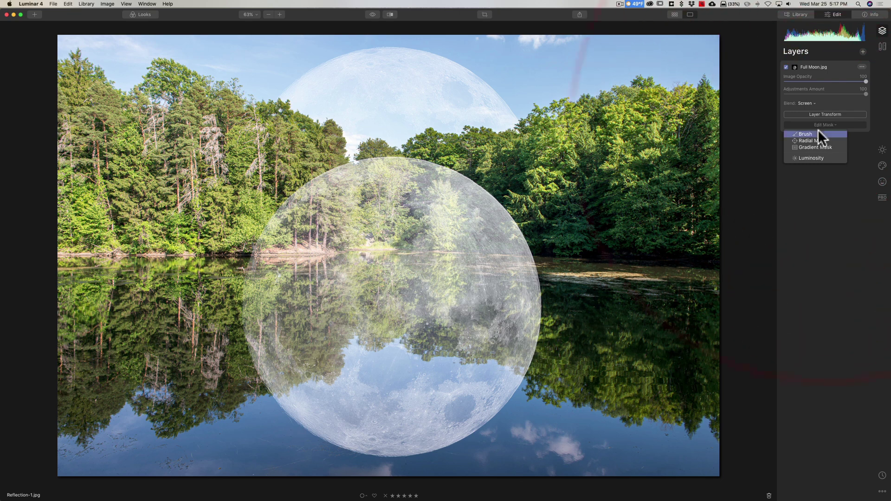
click(806, 135)
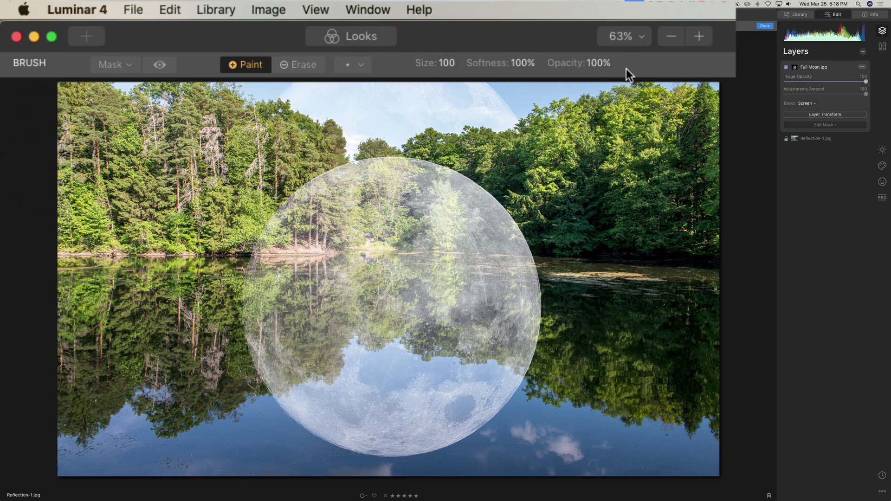
click(401, 398)
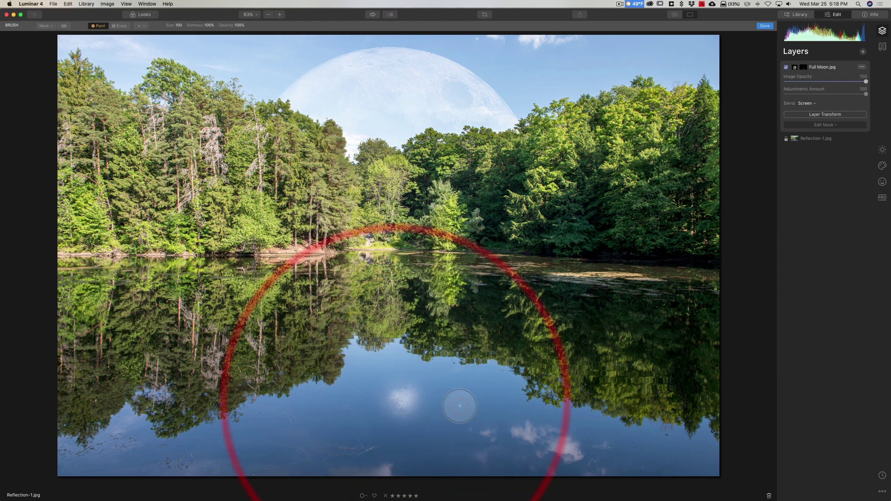
click(393, 389)
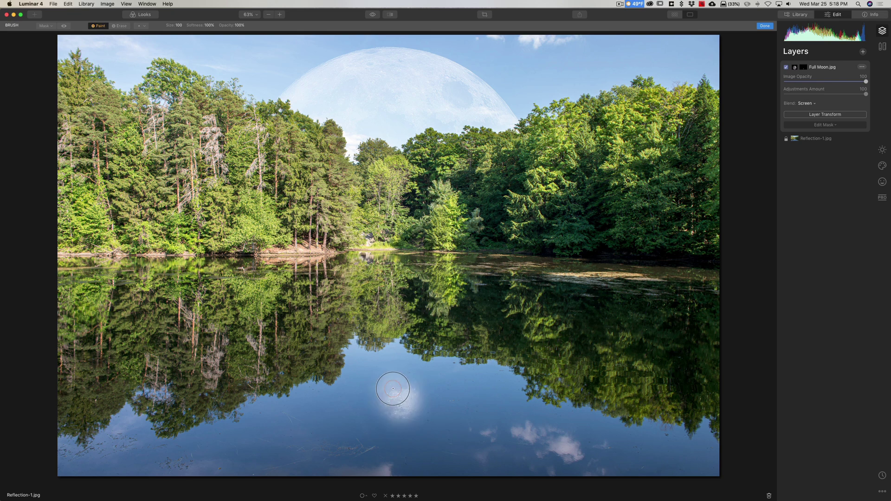
mouse_move(390, 389)
mouse_down()
mouse_move(360, 362)
mouse_move(346, 393)
mouse_move(302, 407)
mouse_move(307, 426)
mouse_move(352, 440)
mouse_move(356, 420)
mouse_move(366, 449)
mouse_move(379, 433)
mouse_move(373, 423)
mouse_move(406, 446)
mouse_move(419, 427)
mouse_move(466, 402)
mouse_move(484, 406)
mouse_move(499, 388)
mouse_move(478, 374)
mouse_move(427, 391)
mouse_move(445, 373)
mouse_move(442, 381)
mouse_move(407, 372)
mouse_move(397, 384)
mouse_move(438, 420)
mouse_move(410, 437)
mouse_move(483, 412)
mouse_move(452, 437)
mouse_move(338, 440)
mouse_up()
mouse_move(298, 411)
mouse_down()
mouse_move(290, 406)
mouse_move(316, 413)
mouse_move(360, 372)
mouse_move(509, 386)
mouse_move(395, 418)
mouse_move(338, 421)
mouse_move(396, 414)
mouse_up()
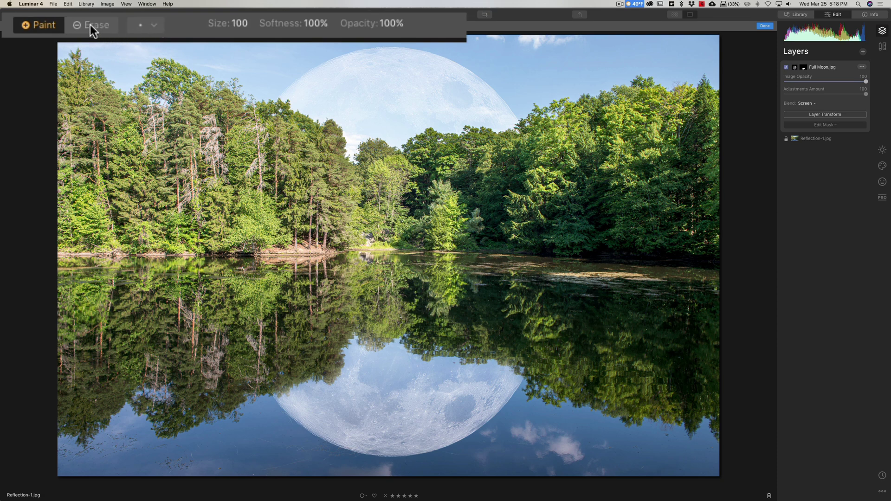
Switch the mask brush to Erase and set the Full Moon layer's Image Opacity to 45
click(90, 25)
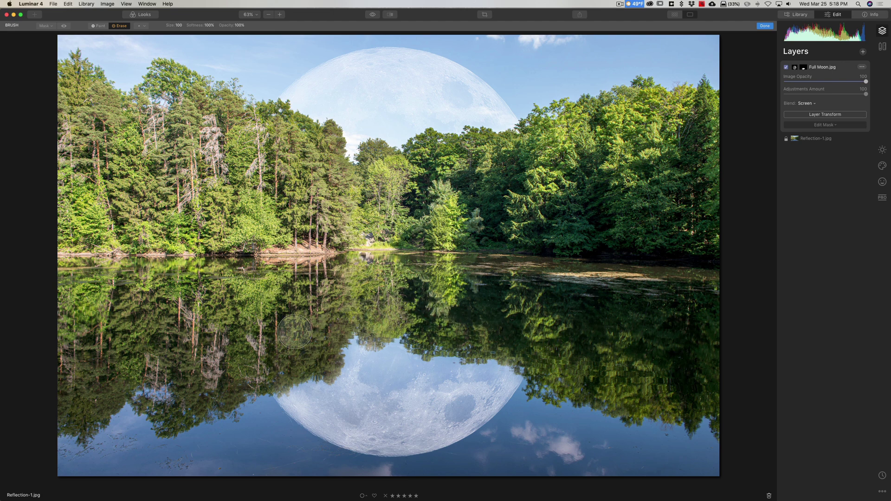
click(381, 280)
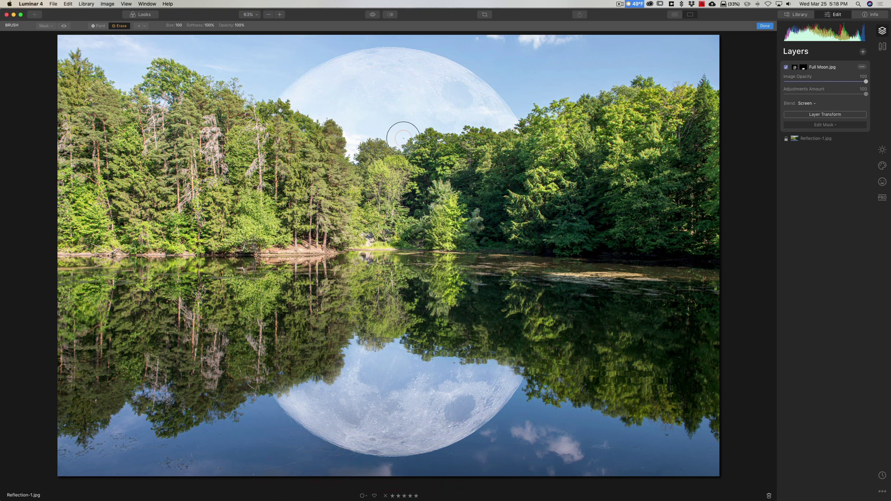
click(391, 78)
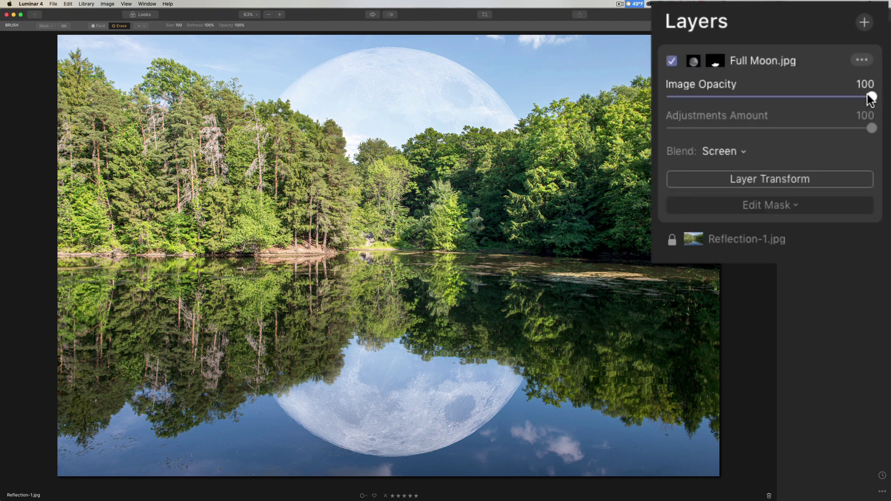
drag(868, 96, 740, 96)
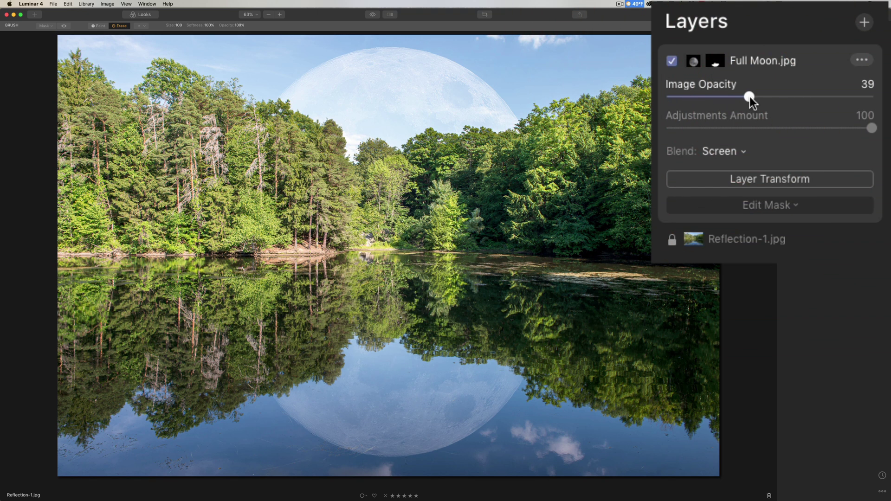
drag(750, 97, 761, 96)
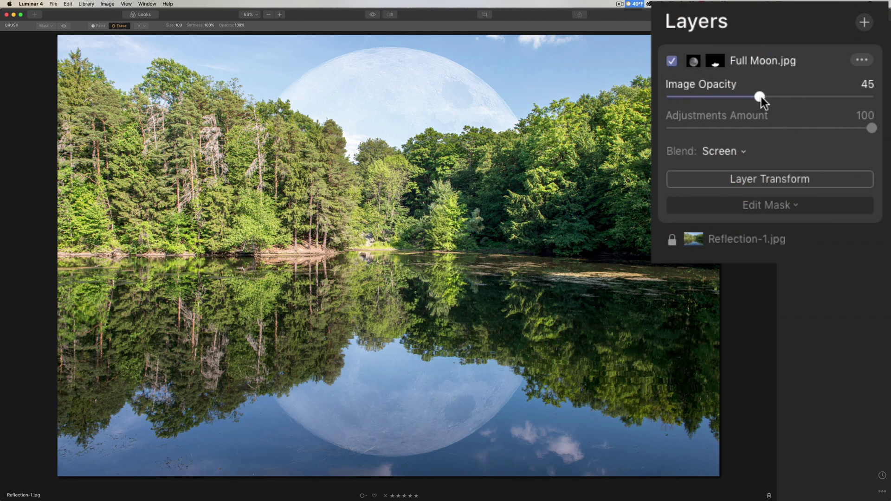